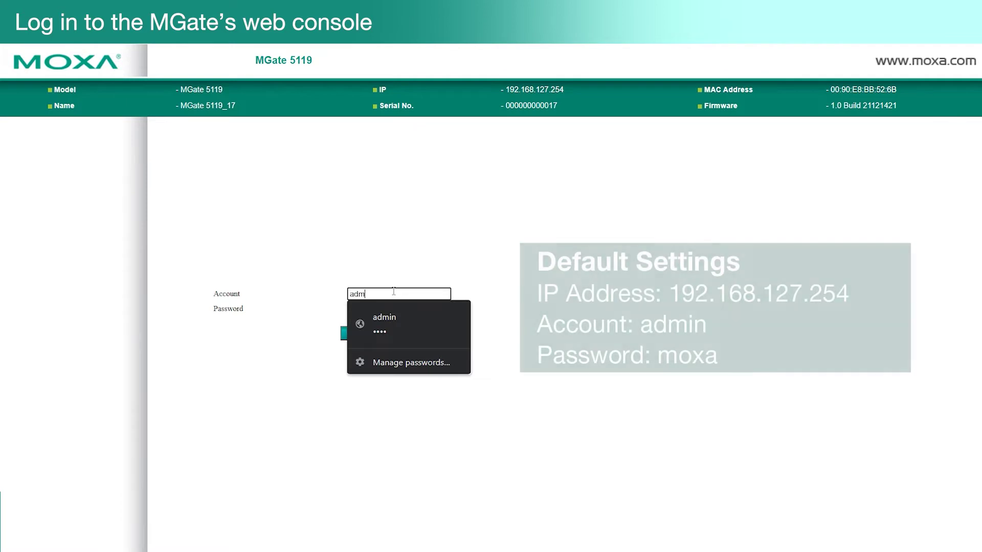
Step: Log in with the gateway password and dismiss the password-change reminder
{"action": "type", "text": "mox"}
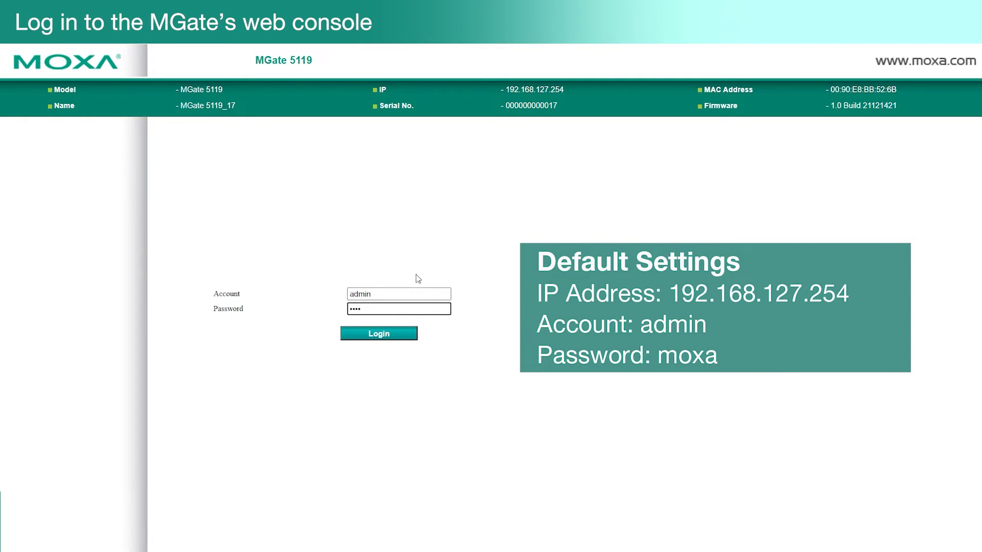
{"action": "left_click", "coordinate": [414, 333]}
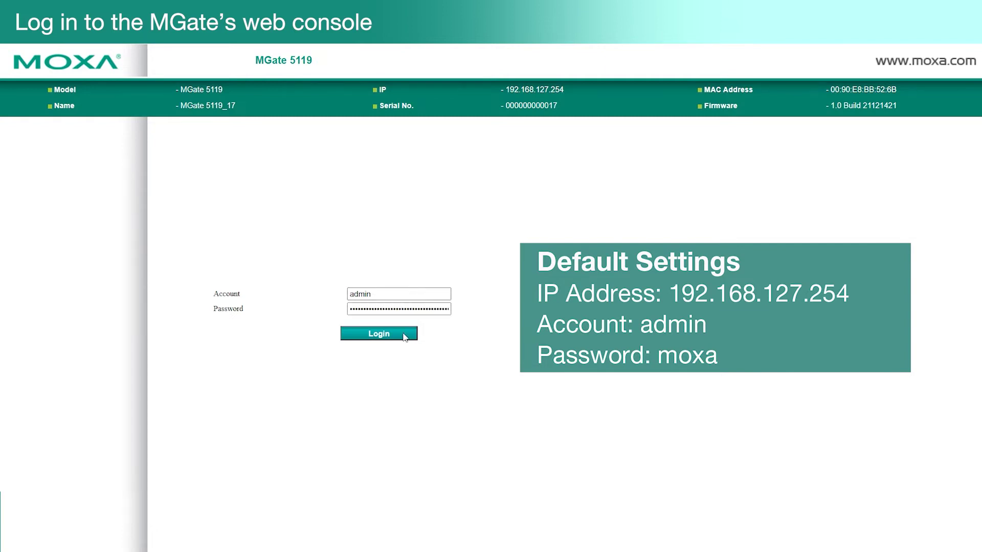
{"action": "left_click", "coordinate": [431, 332]}
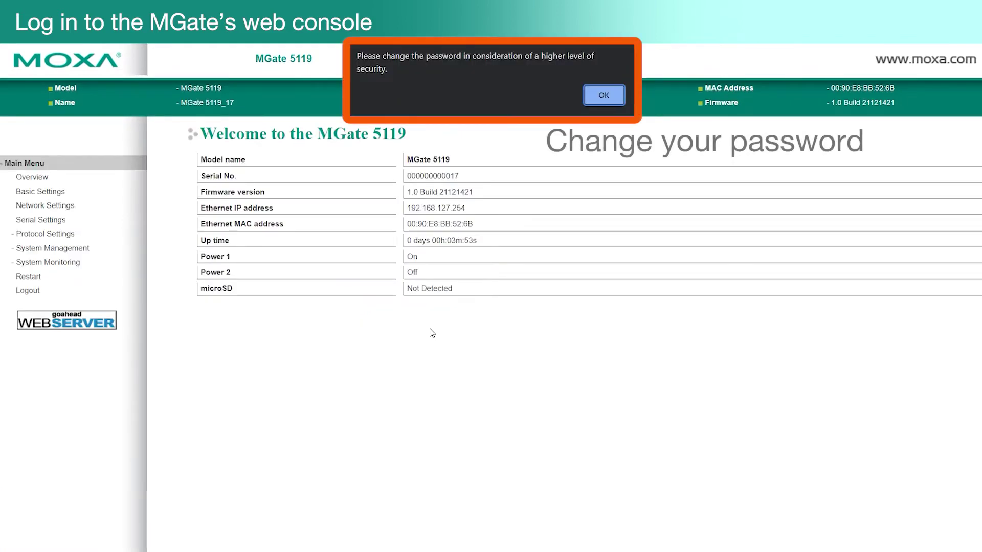
{"action": "left_click", "coordinate": [596, 102]}
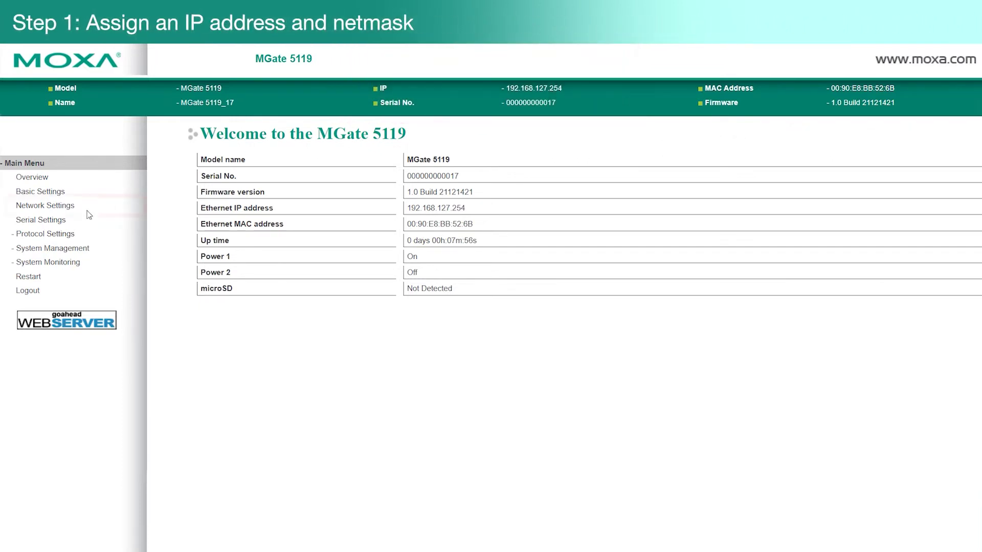
Step: Check the static IP 192.168.127.254 and netmask 255.255.255.0 in Network Settings
{"action": "left_click", "coordinate": [67, 206]}
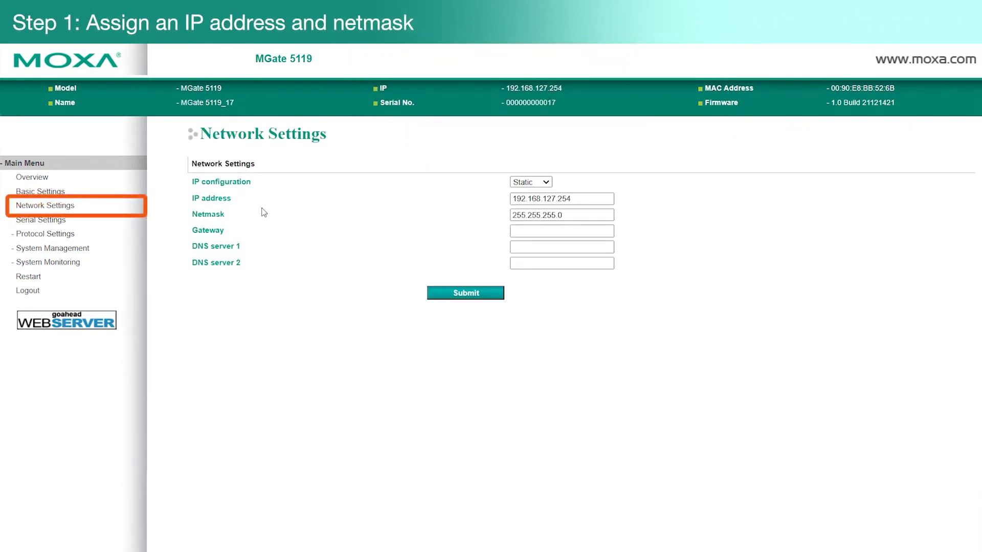
{"action": "left_click", "coordinate": [588, 198]}
{"action": "left_click", "coordinate": [587, 215]}
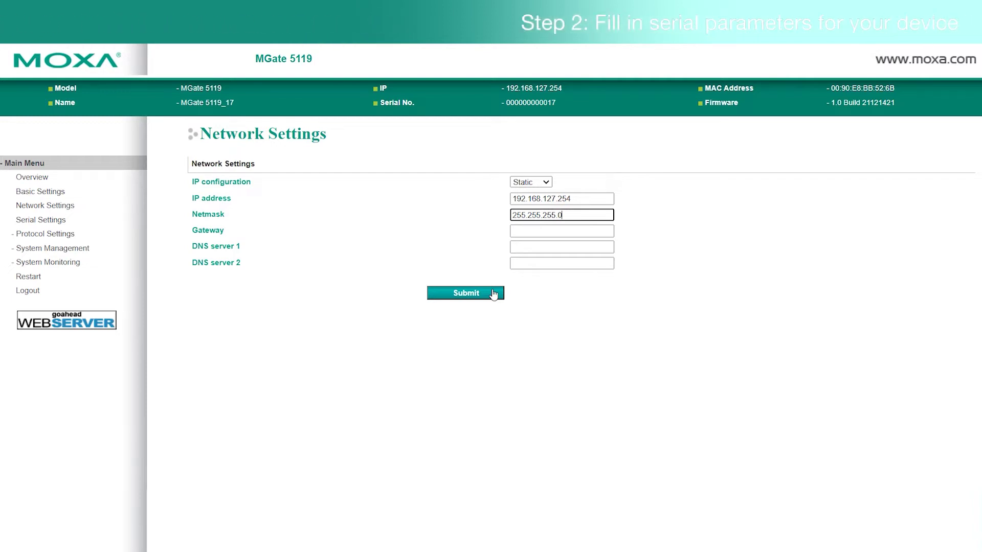
{"action": "left_click", "coordinate": [38, 221]}
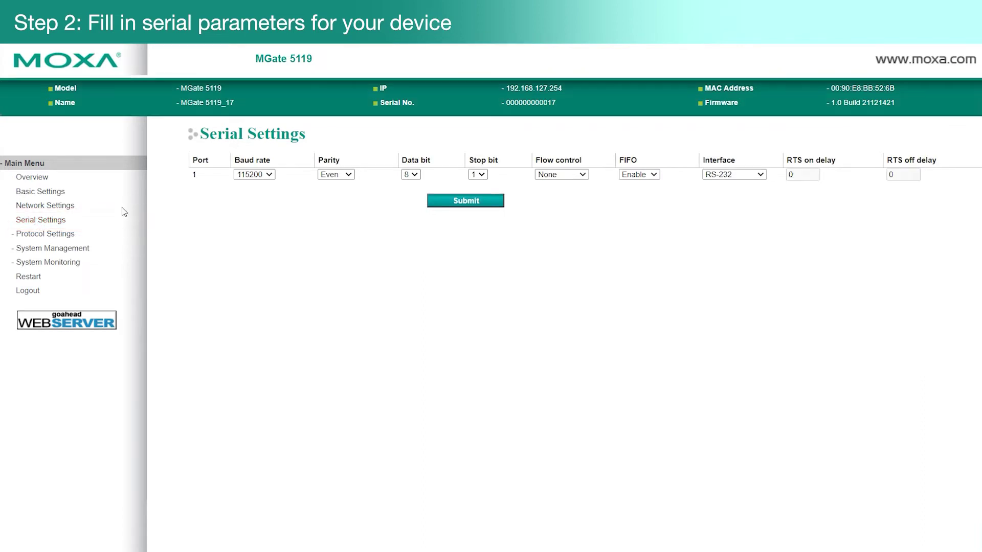
Step: Set serial port 1 to 19200 baud with an RS-485 2-wire interface and submit
{"action": "left_click", "coordinate": [254, 175]}
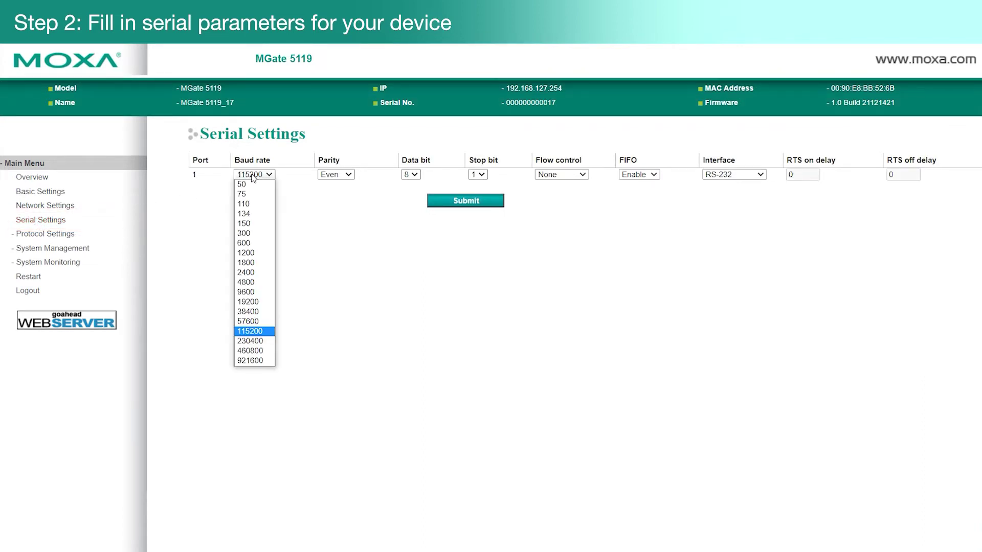
{"action": "left_click", "coordinate": [250, 294]}
{"action": "left_click", "coordinate": [721, 176]}
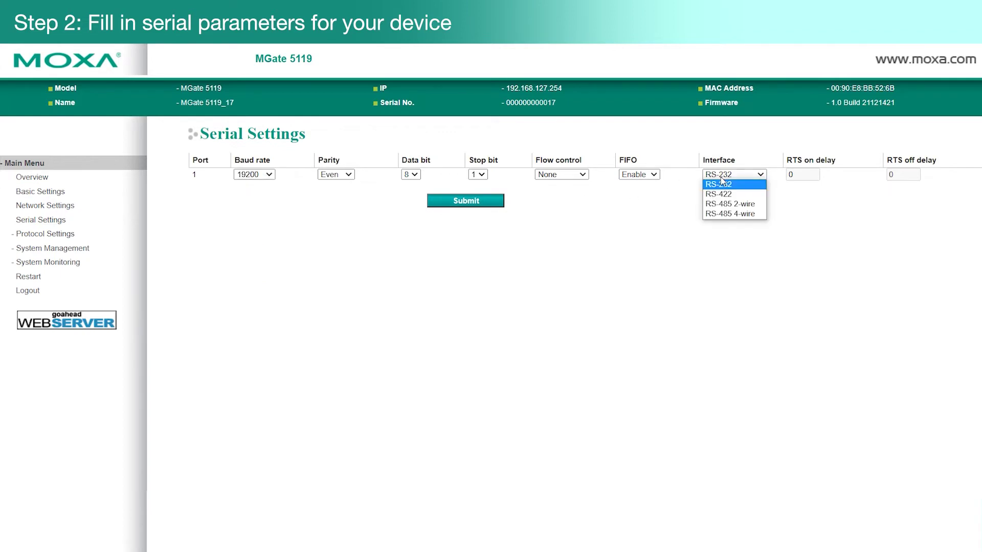
{"action": "left_click", "coordinate": [732, 207]}
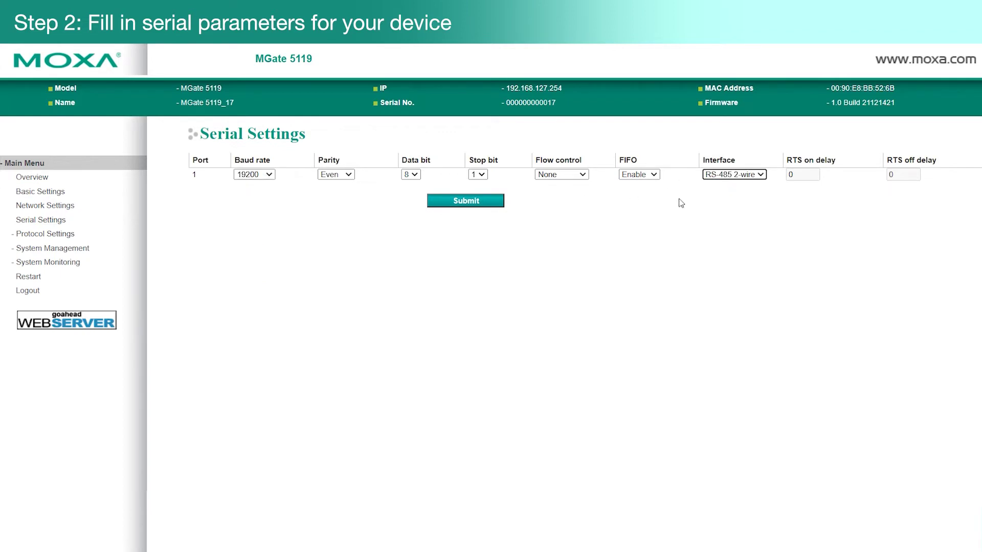
{"action": "left_click", "coordinate": [488, 203]}
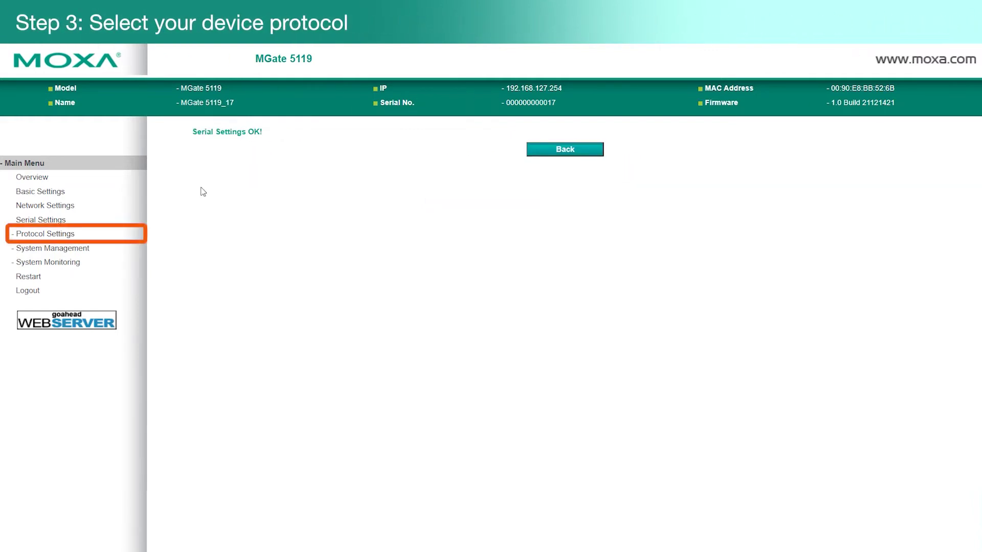
Step: Submit the protocol conversion with Modbus RTU/ASCII Slave kept as the device-side protocol
{"action": "left_click", "coordinate": [64, 236]}
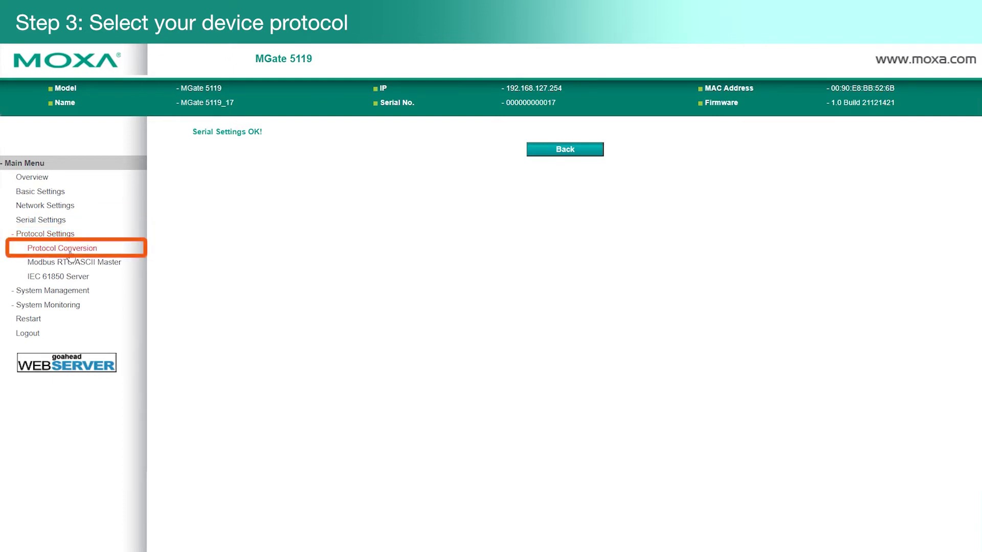
{"action": "left_click", "coordinate": [71, 251]}
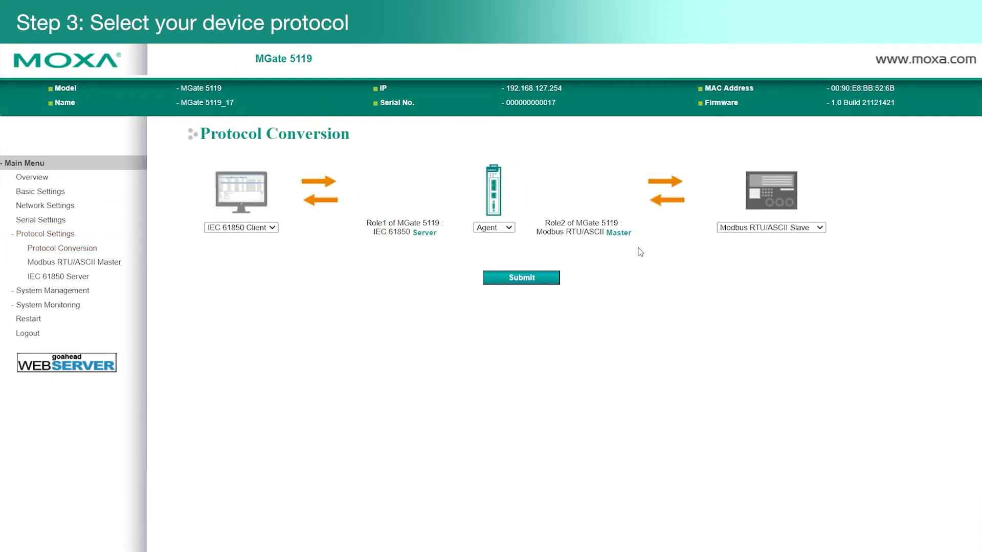
{"action": "left_click", "coordinate": [775, 230]}
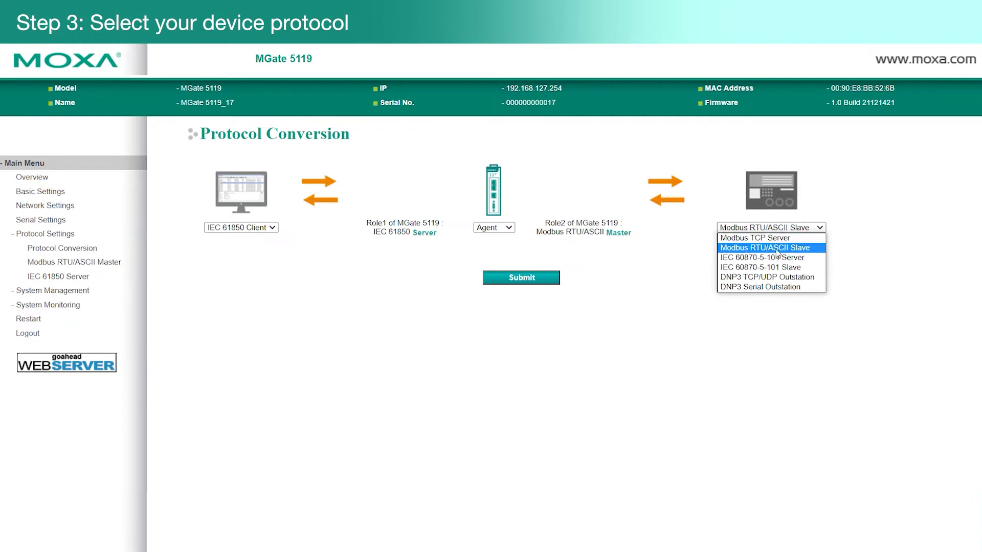
{"action": "left_click", "coordinate": [776, 250]}
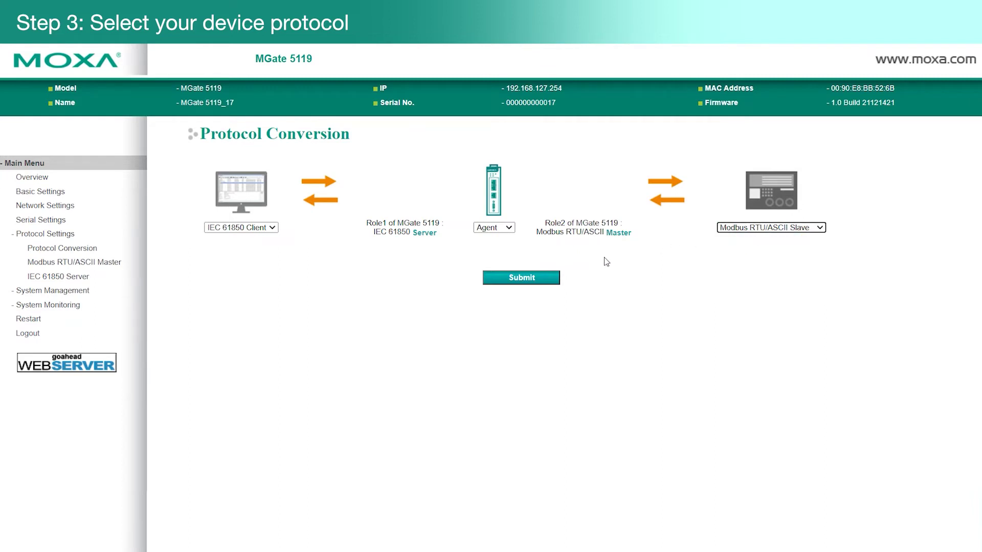
{"action": "left_click", "coordinate": [520, 285]}
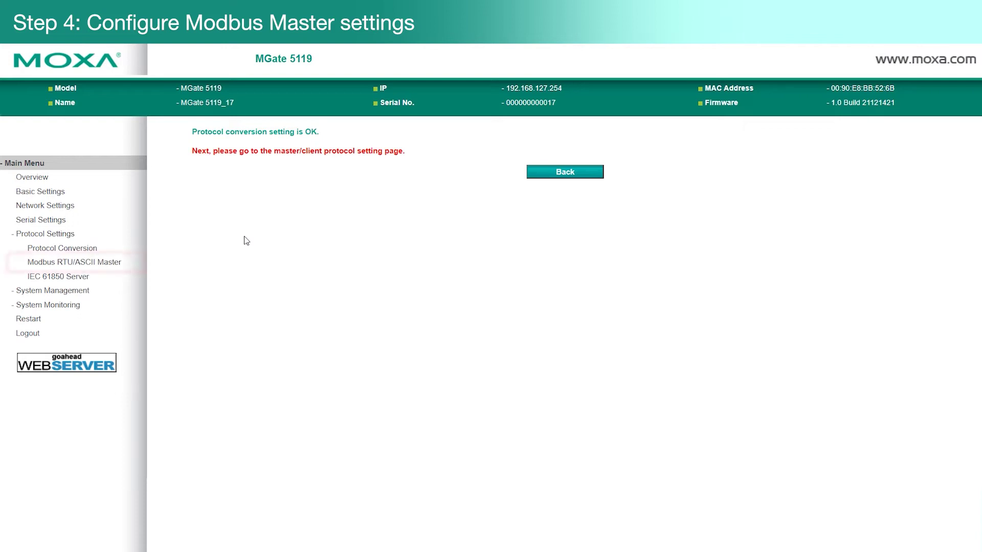
{"action": "left_click", "coordinate": [102, 263]}
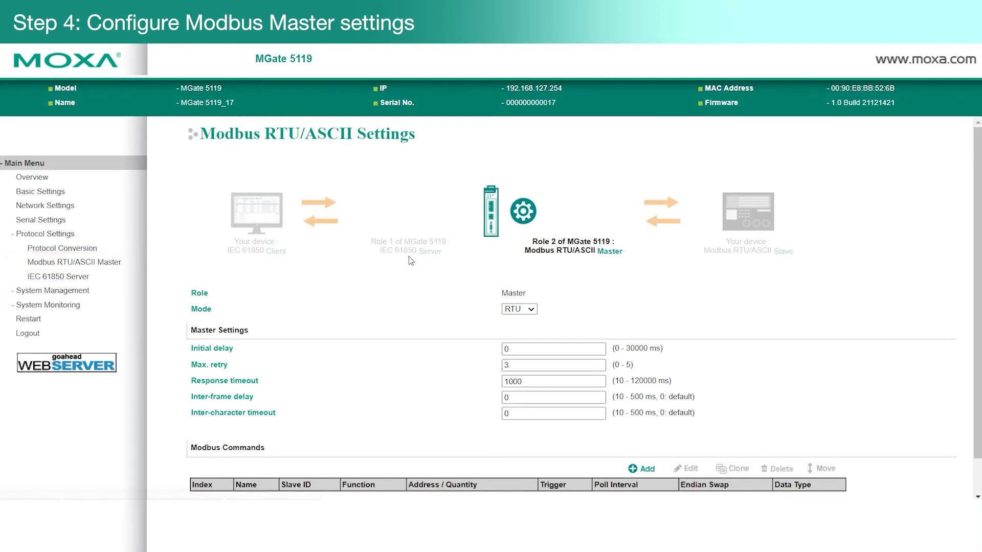
Step: Add a Modbus command named Frequency using 03 Read Holding Registers with Word endian swap
{"action": "scroll", "coordinate": [409, 256], "scroll_direction": "down", "scroll_amount": 1}
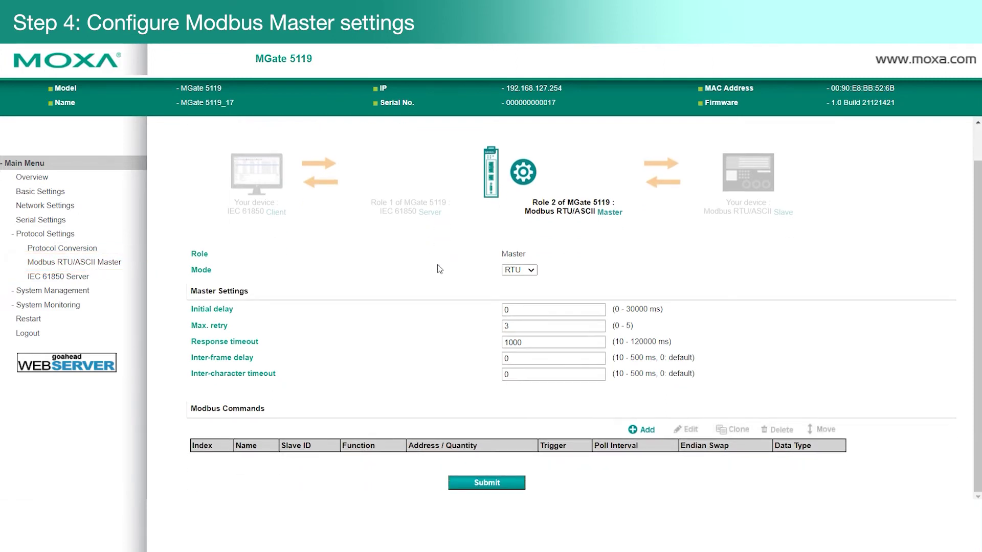
{"action": "left_click", "coordinate": [639, 428]}
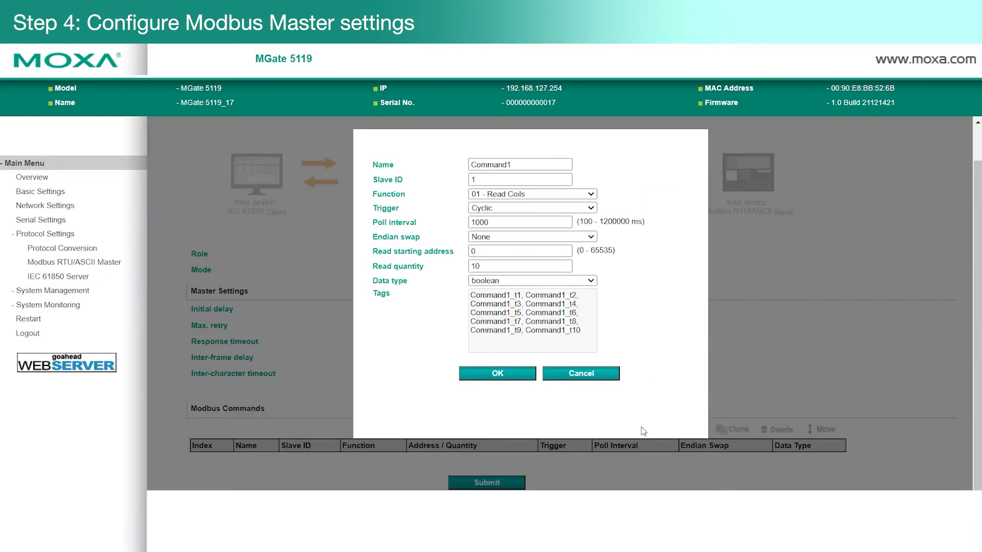
{"action": "double_click", "coordinate": [535, 162]}
{"action": "type", "text": "Frequency"}
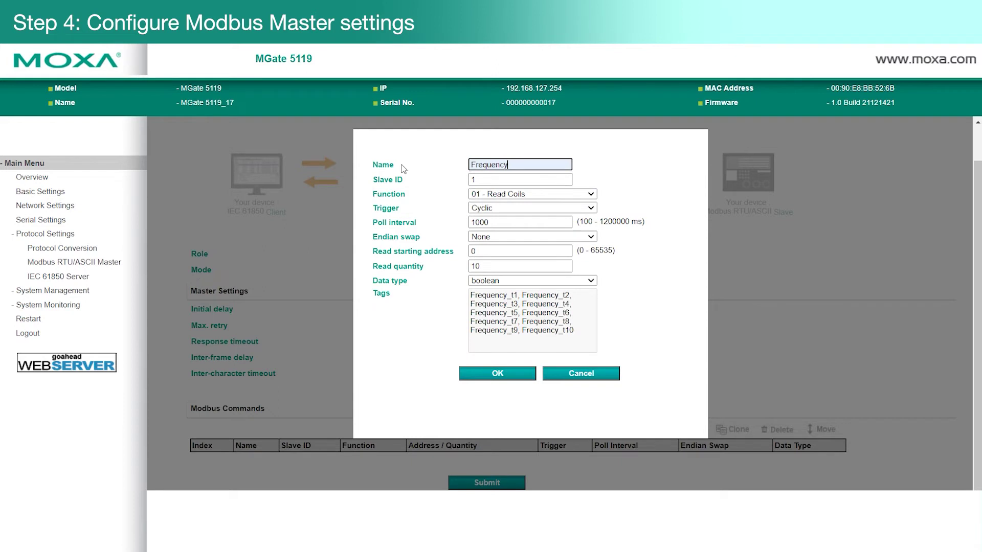
{"action": "left_click", "coordinate": [475, 197]}
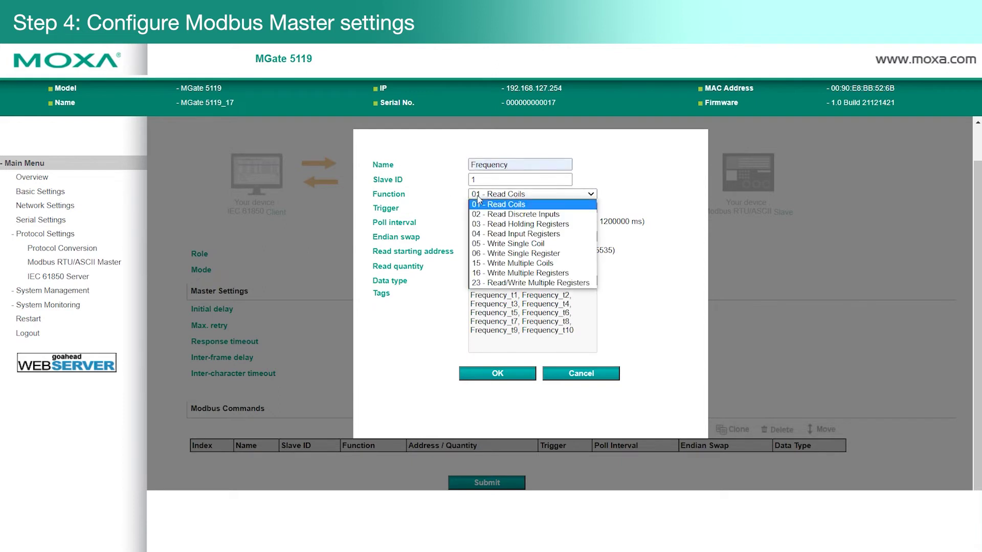
{"action": "left_click", "coordinate": [501, 220]}
{"action": "left_click", "coordinate": [504, 236]}
{"action": "left_click", "coordinate": [491, 258]}
Step: Give Frequency start address 3109, quantity 2, float data type, and save the master settings
{"action": "key", "text": "Tab"}
{"action": "type", "text": "3109"}
{"action": "key", "text": "Tab"}
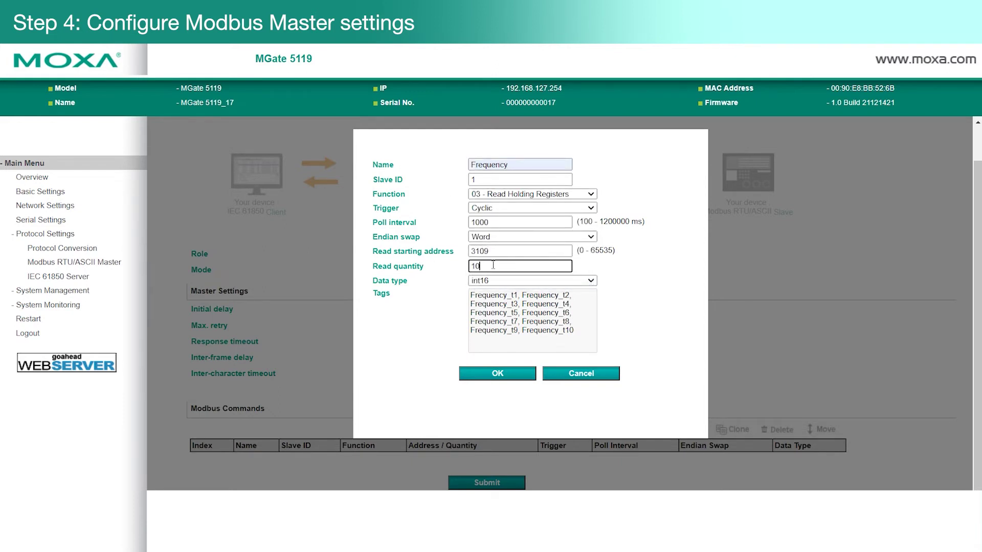
{"action": "type", "text": "2"}
{"action": "left_click", "coordinate": [504, 281]}
{"action": "left_click", "coordinate": [486, 359]}
{"action": "left_click", "coordinate": [490, 375]}
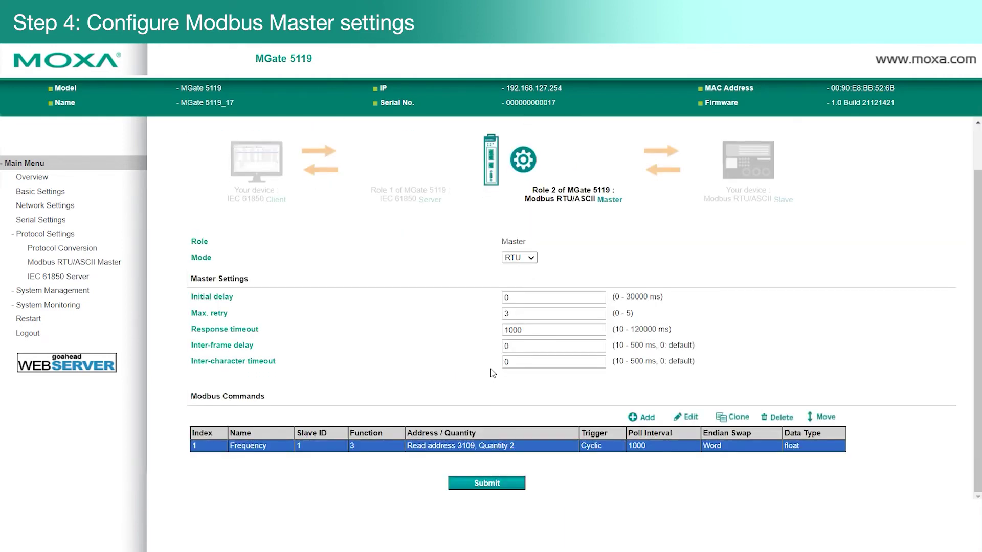
{"action": "left_click", "coordinate": [501, 485]}
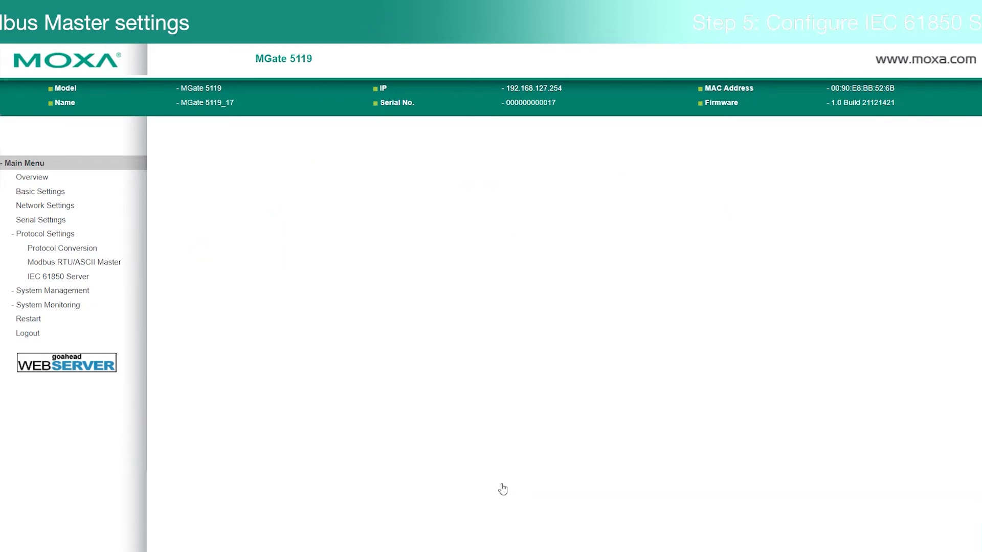
Step: Switch the IEC 61850 server to Local SCL file generator and open Create & Edit
{"action": "left_click", "coordinate": [84, 279]}
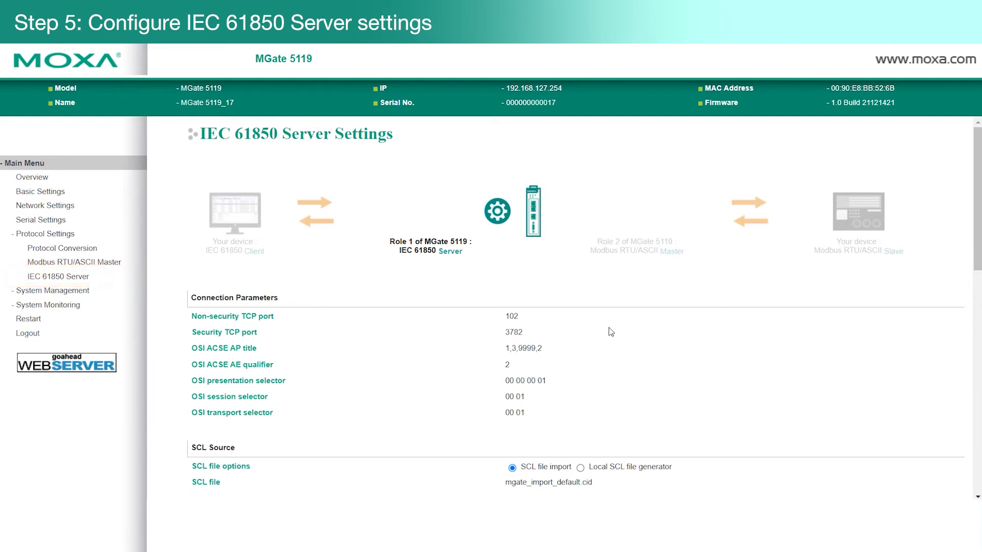
{"action": "scroll", "coordinate": [608, 328], "scroll_direction": "down", "scroll_amount": 4}
{"action": "left_click", "coordinate": [581, 275]}
{"action": "left_click", "coordinate": [529, 326]}
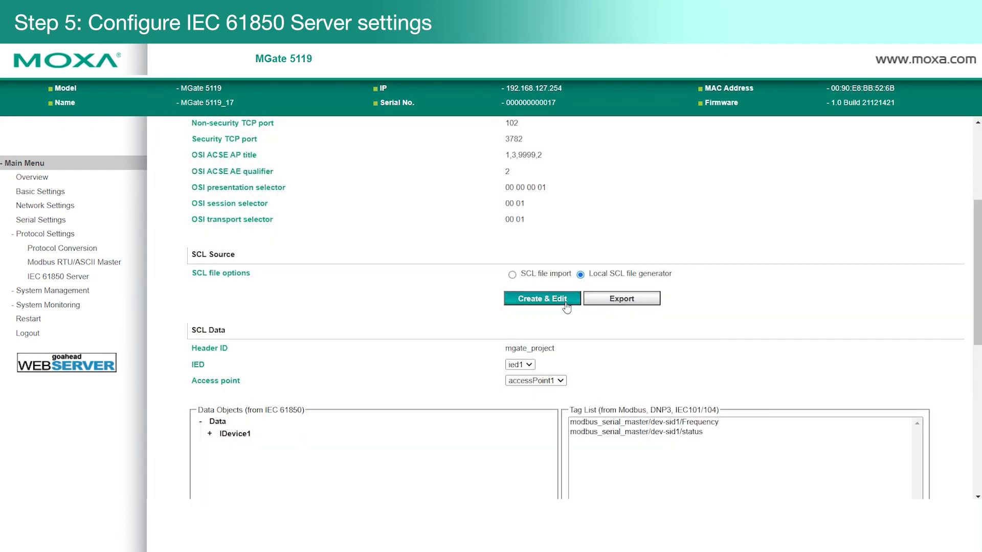
{"action": "left_click", "coordinate": [564, 301]}
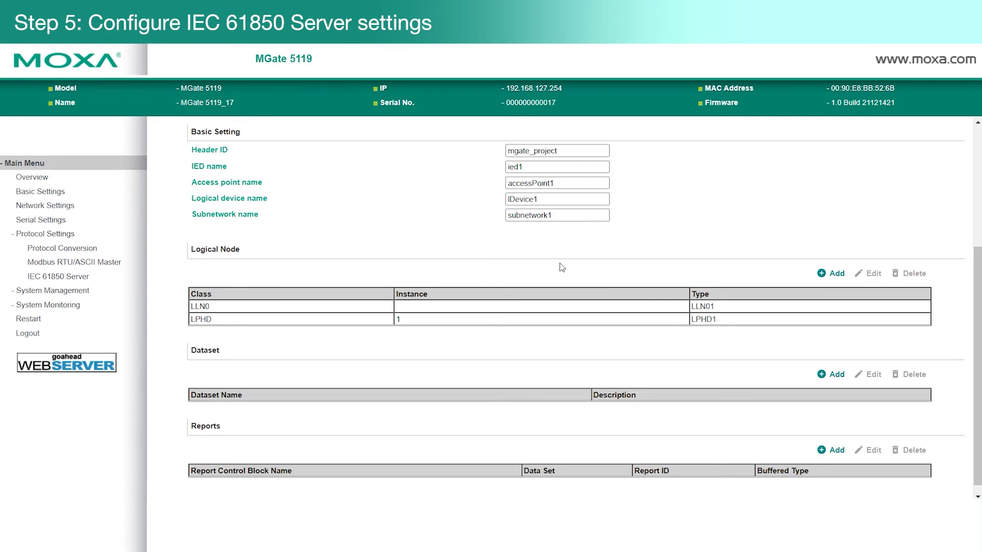
{"action": "left_click", "coordinate": [593, 152]}
{"action": "left_click", "coordinate": [594, 168]}
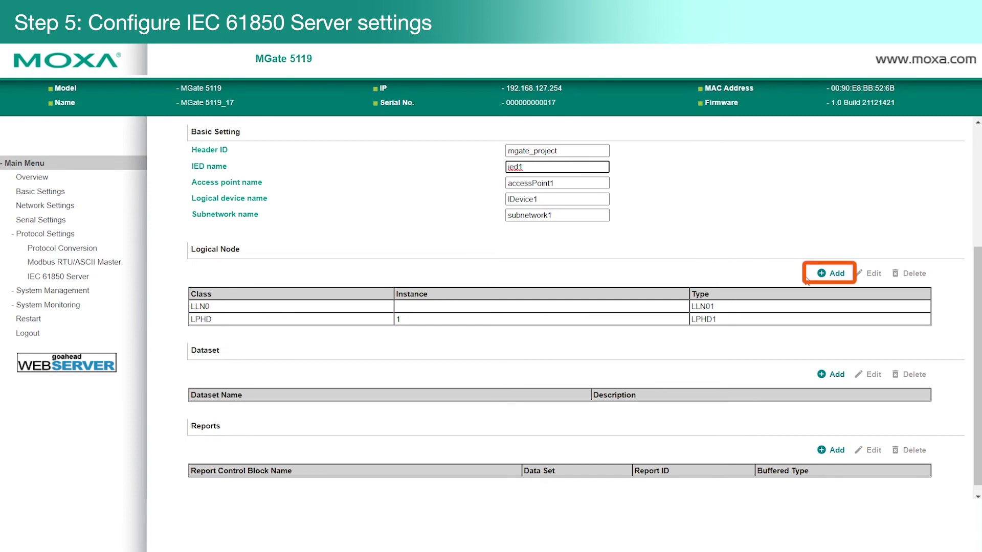
Step: Add logical node class MMXU (three-phase measurement), instance 1, with the Hz data object
{"action": "left_click", "coordinate": [831, 275]}
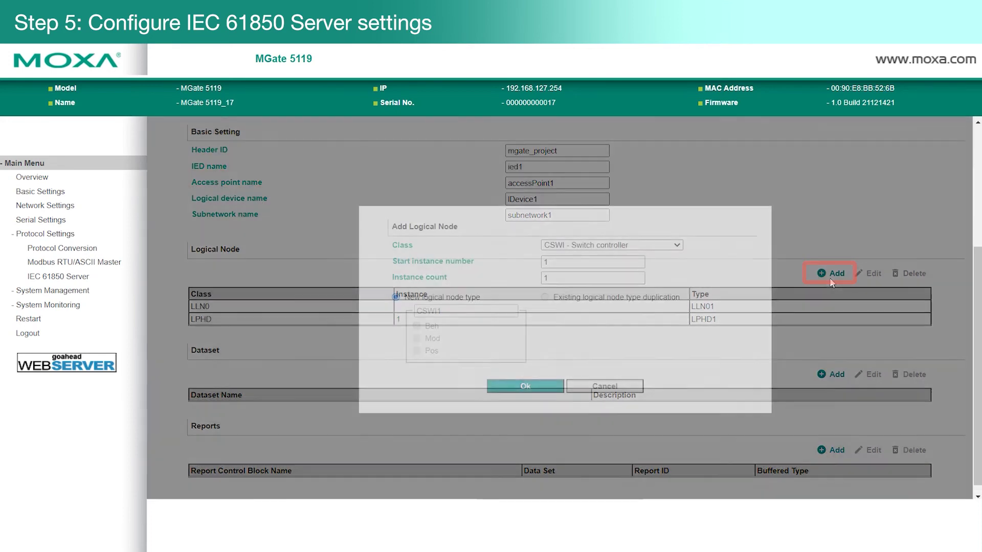
{"action": "left_click", "coordinate": [665, 245]}
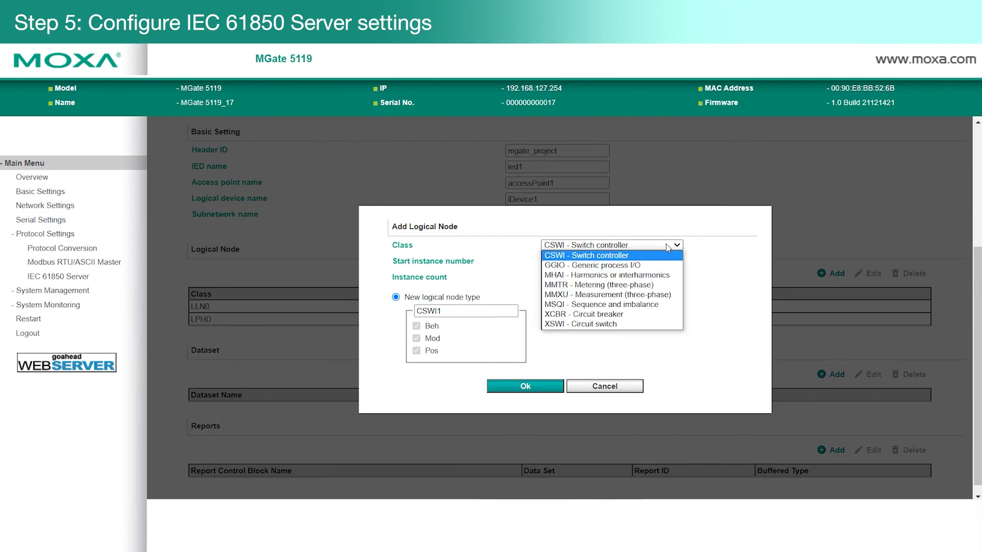
{"action": "left_click", "coordinate": [651, 295]}
{"action": "left_click", "coordinate": [417, 371]}
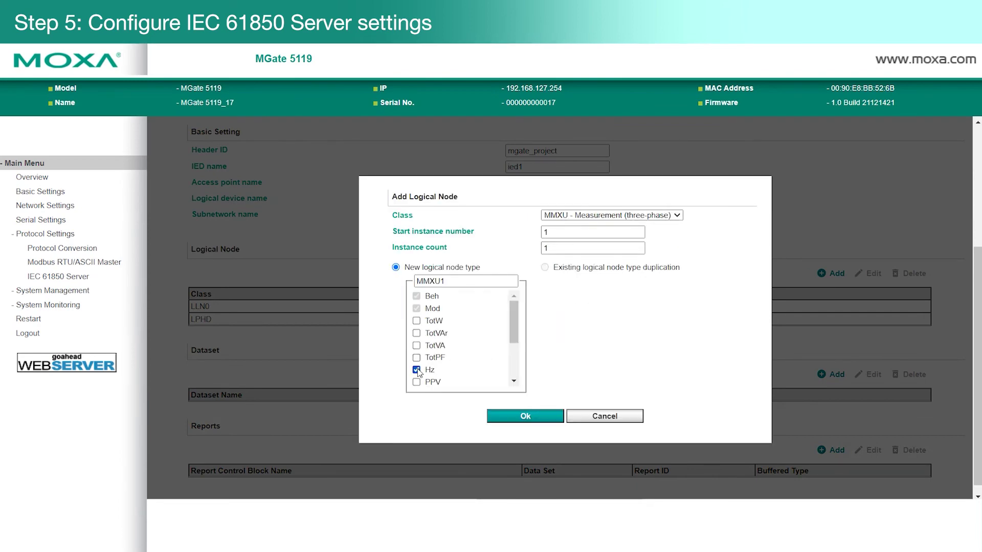
{"action": "left_click", "coordinate": [531, 417]}
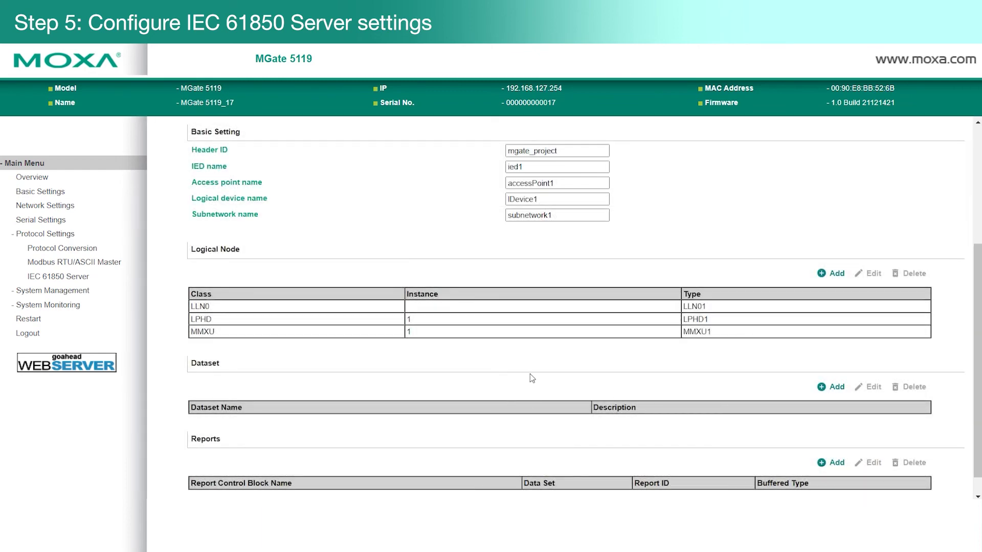
{"action": "scroll", "coordinate": [526, 360], "scroll_direction": "down", "scroll_amount": 1}
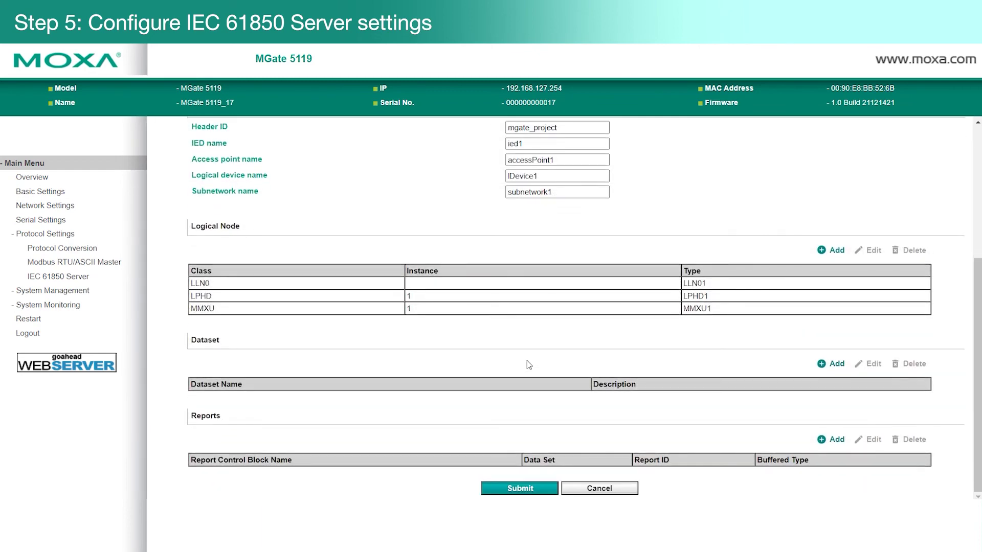
{"action": "left_click", "coordinate": [547, 309]}
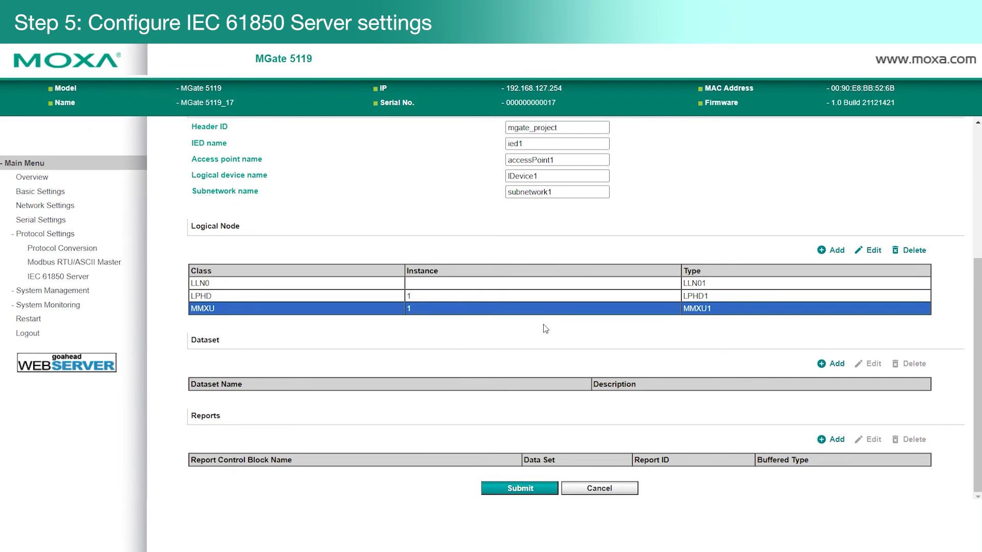
Step: Submit the SCL data and expand IDevice1 > MMXU1 > MX > Hz in the mapping tree
{"action": "left_click", "coordinate": [514, 488]}
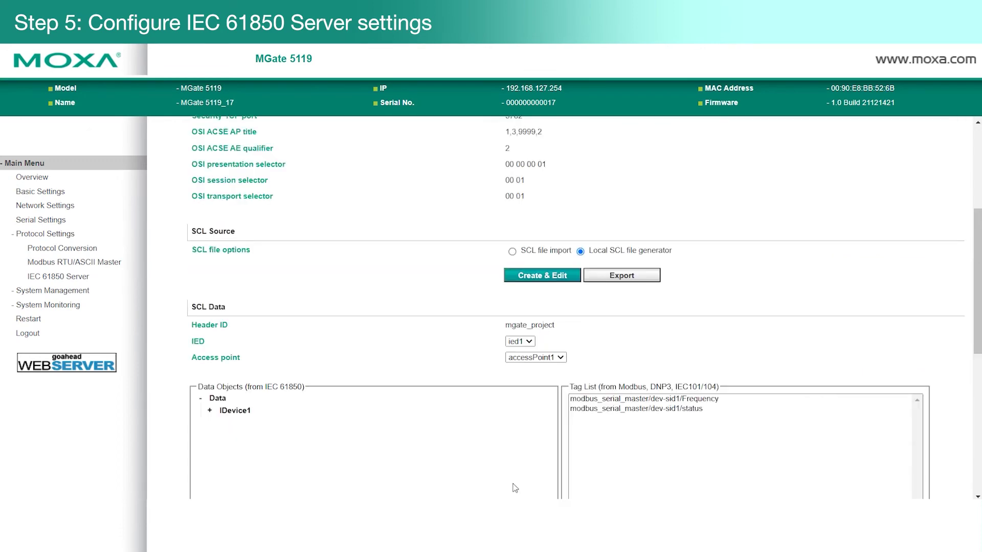
{"action": "scroll", "coordinate": [517, 427], "scroll_direction": "down", "scroll_amount": 3}
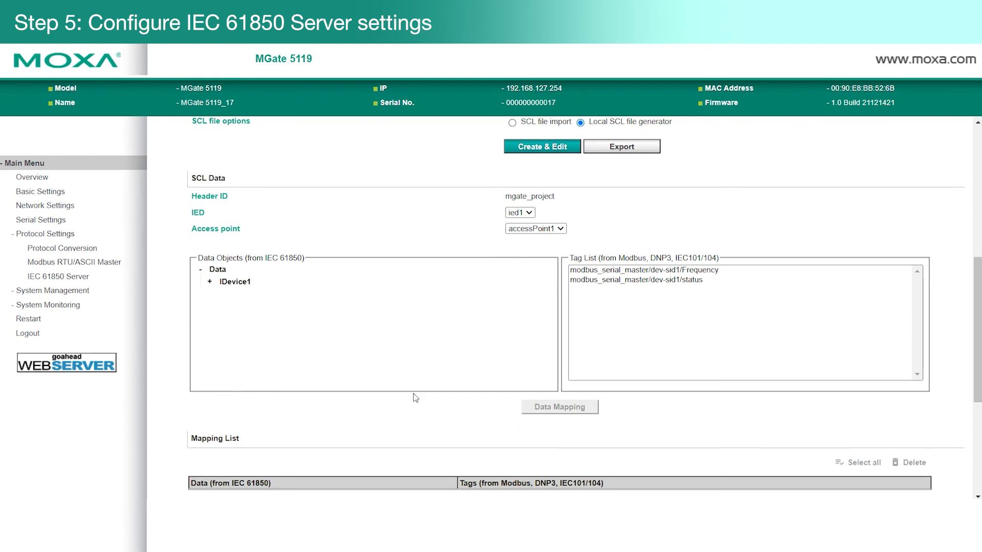
{"action": "left_click", "coordinate": [236, 286]}
{"action": "left_click", "coordinate": [240, 322]}
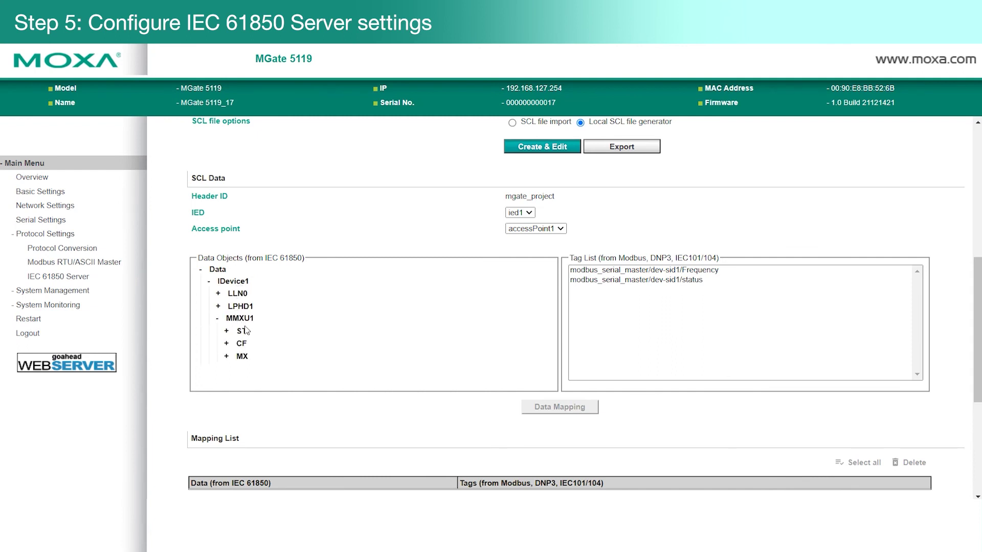
{"action": "left_click", "coordinate": [242, 357]}
{"action": "left_click", "coordinate": [248, 369]}
Step: Map MMXU1 MX Hz mag f to the Modbus Frequency tag
{"action": "scroll", "coordinate": [552, 312], "scroll_direction": "down", "scroll_amount": 1}
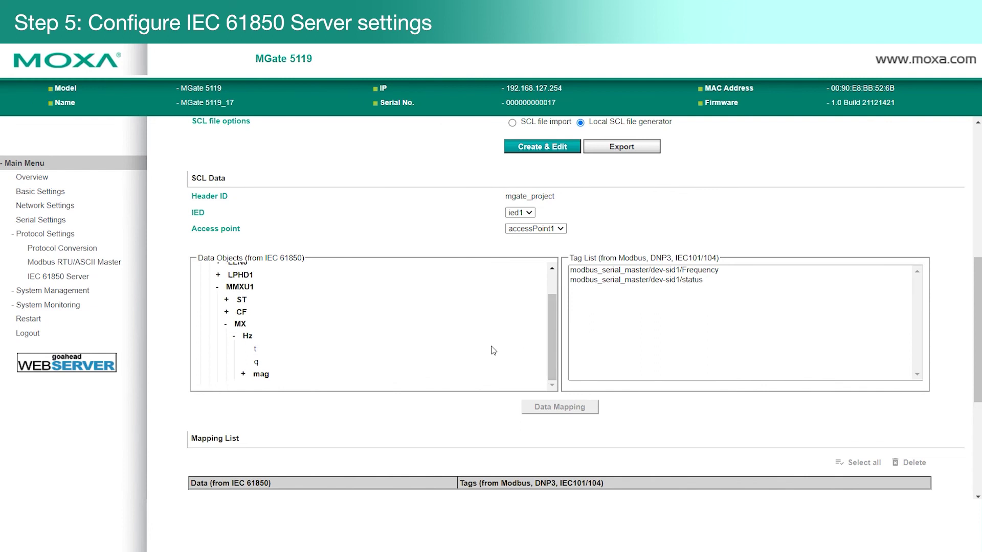
{"action": "left_click", "coordinate": [264, 377]}
{"action": "left_click", "coordinate": [662, 272]}
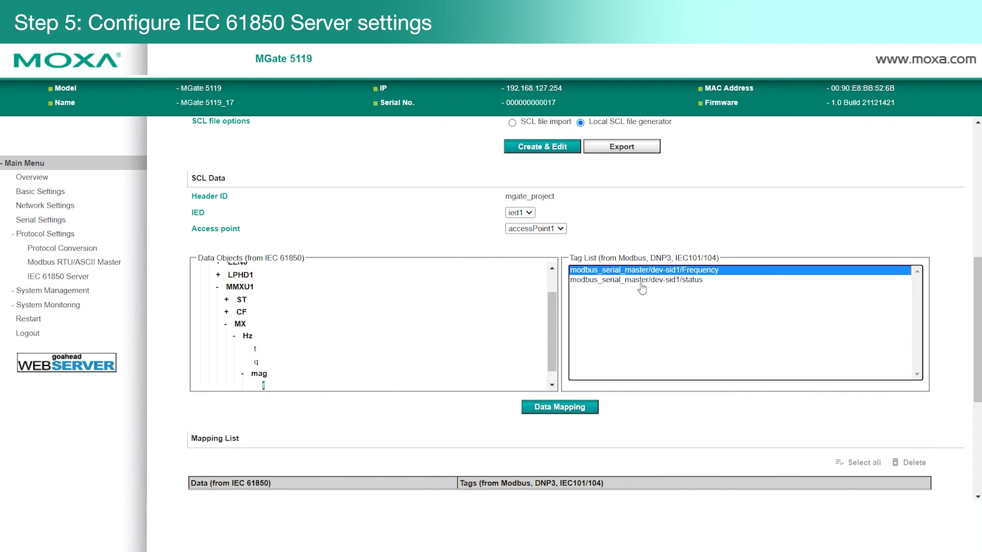
{"action": "left_click", "coordinate": [577, 407]}
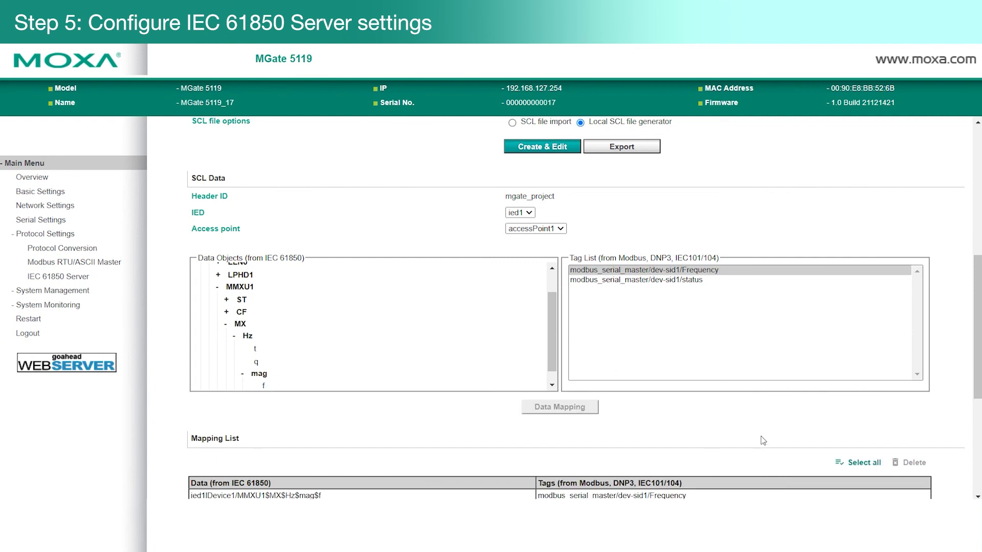
{"action": "scroll", "coordinate": [757, 425], "scroll_direction": "down", "scroll_amount": 1}
{"action": "scroll", "coordinate": [747, 411], "scroll_direction": "down", "scroll_amount": 1}
Step: Add an IEC 61850 client with a name and IP 192.168.127.1, then submit
{"action": "left_click", "coordinate": [665, 367]}
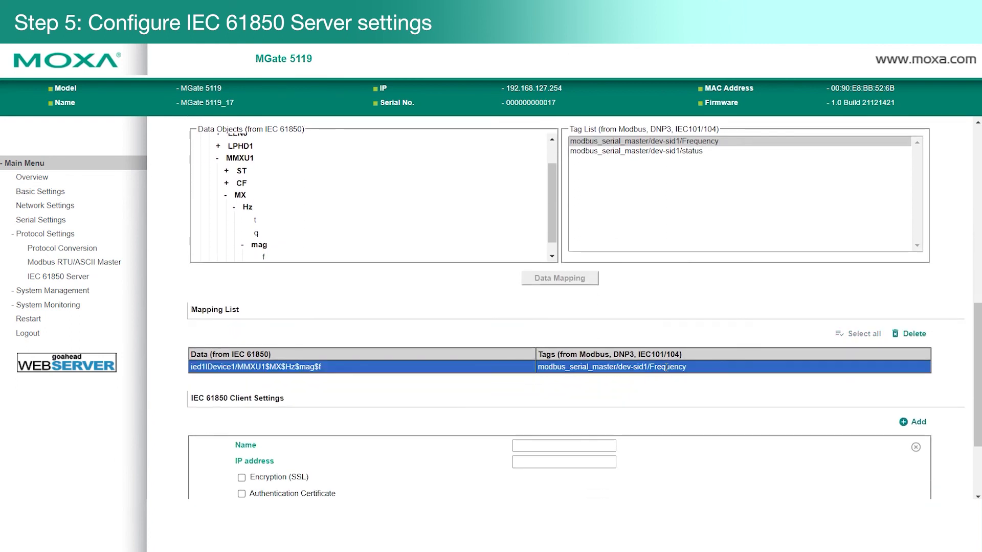
{"action": "left_click", "coordinate": [586, 445]}
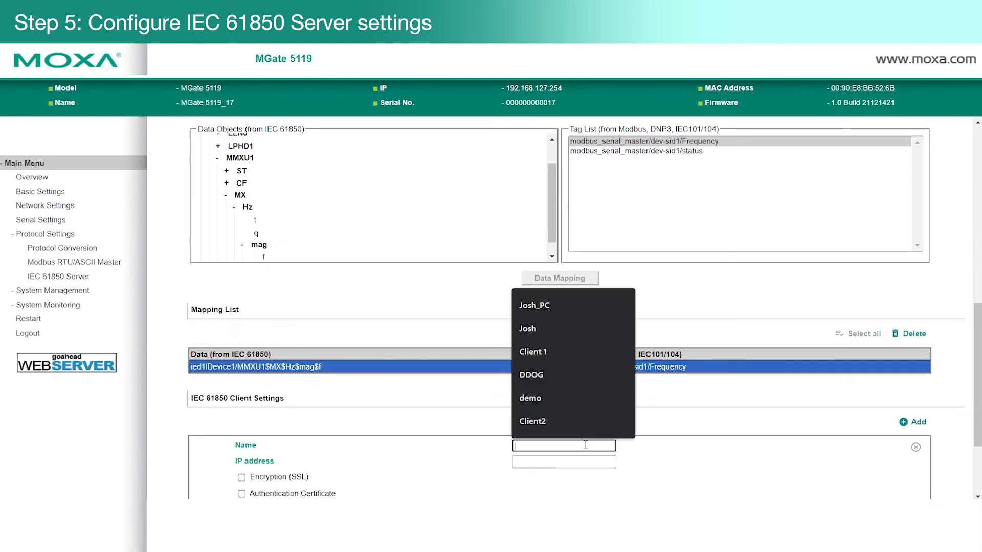
{"action": "type", "text": "Josh"}
{"action": "key", "text": "Return"}
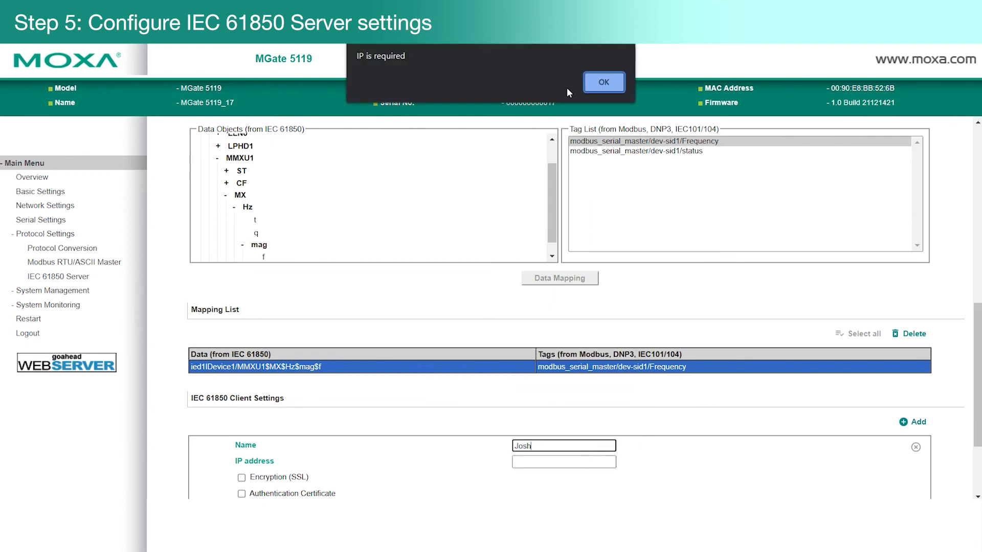
{"action": "left_click", "coordinate": [603, 82]}
{"action": "left_click", "coordinate": [579, 461]}
{"action": "type", "text": "192."}
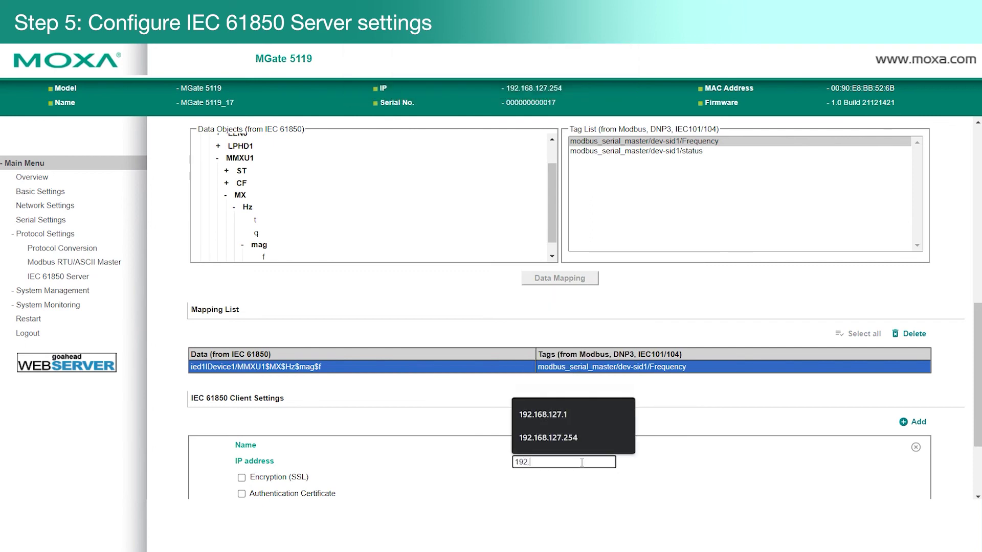
{"action": "type", "text": "168.127.1"}
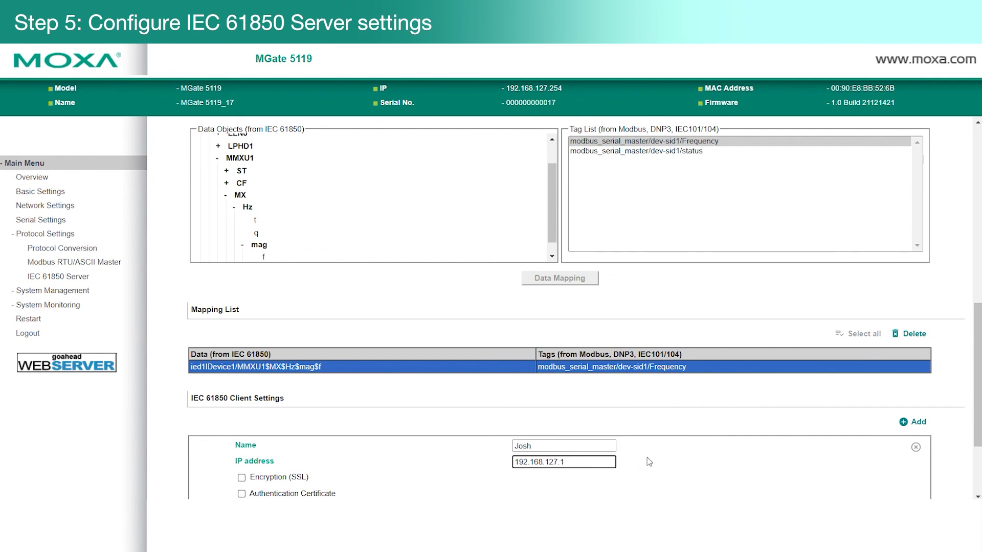
{"action": "scroll", "coordinate": [670, 460], "scroll_direction": "down", "scroll_amount": 3}
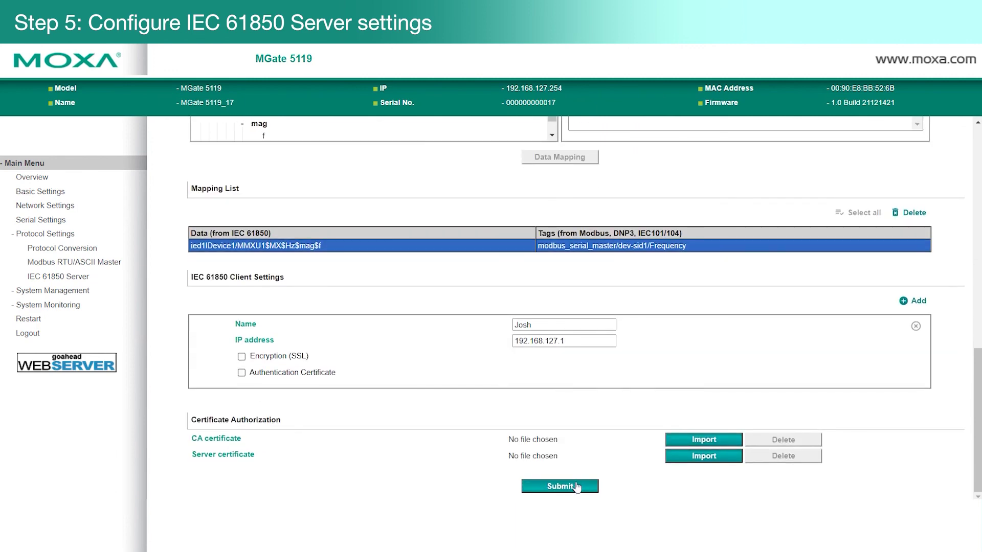
{"action": "left_click", "coordinate": [577, 487]}
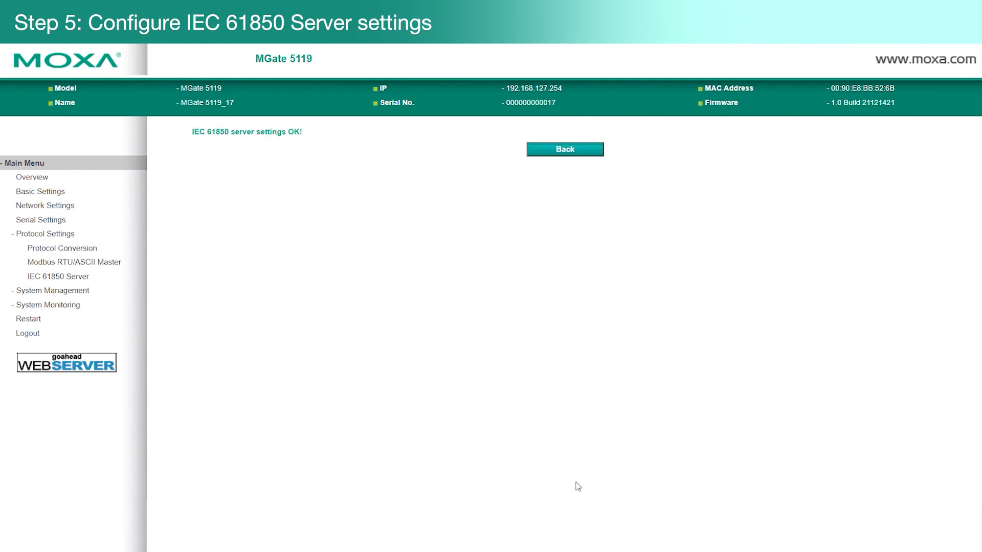